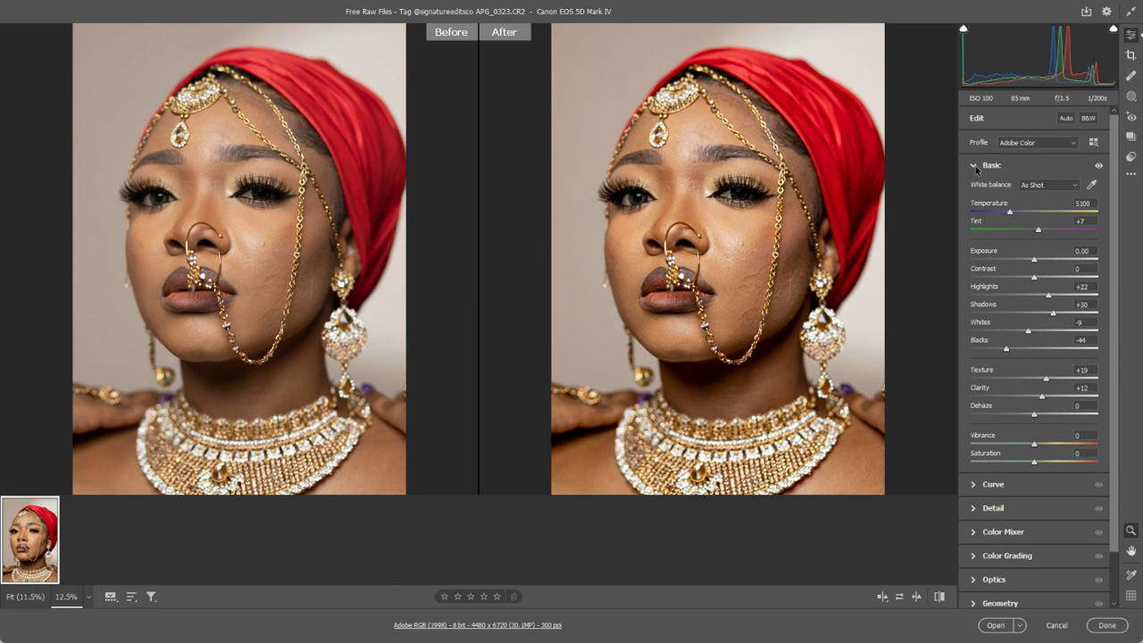
Collapse the Basic adjustments section of the panel.
click(975, 166)
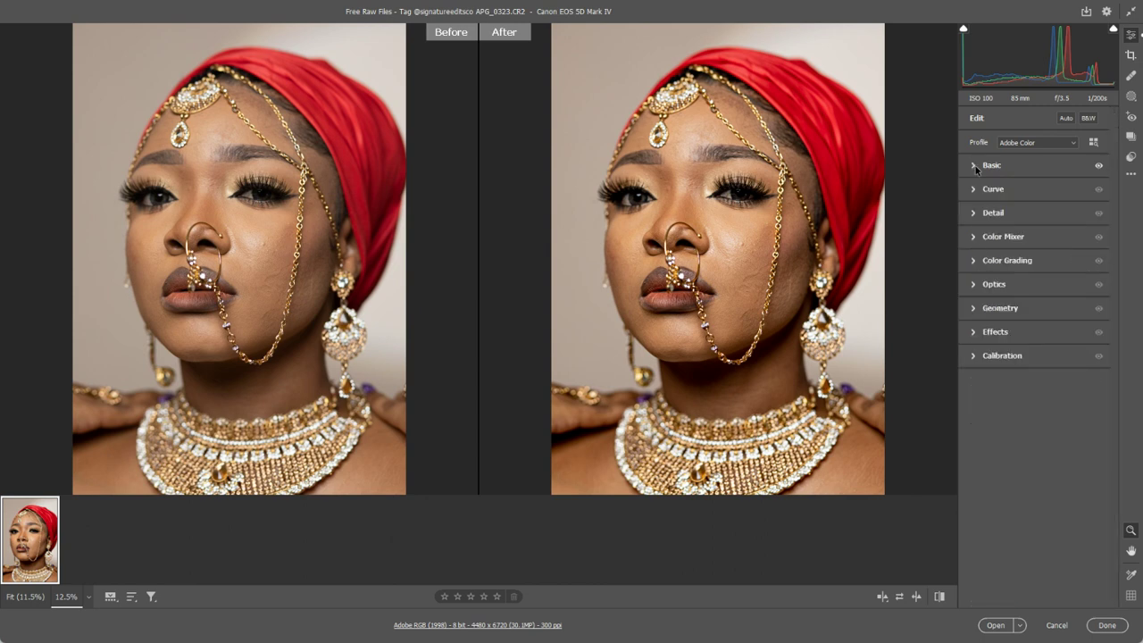
click(975, 167)
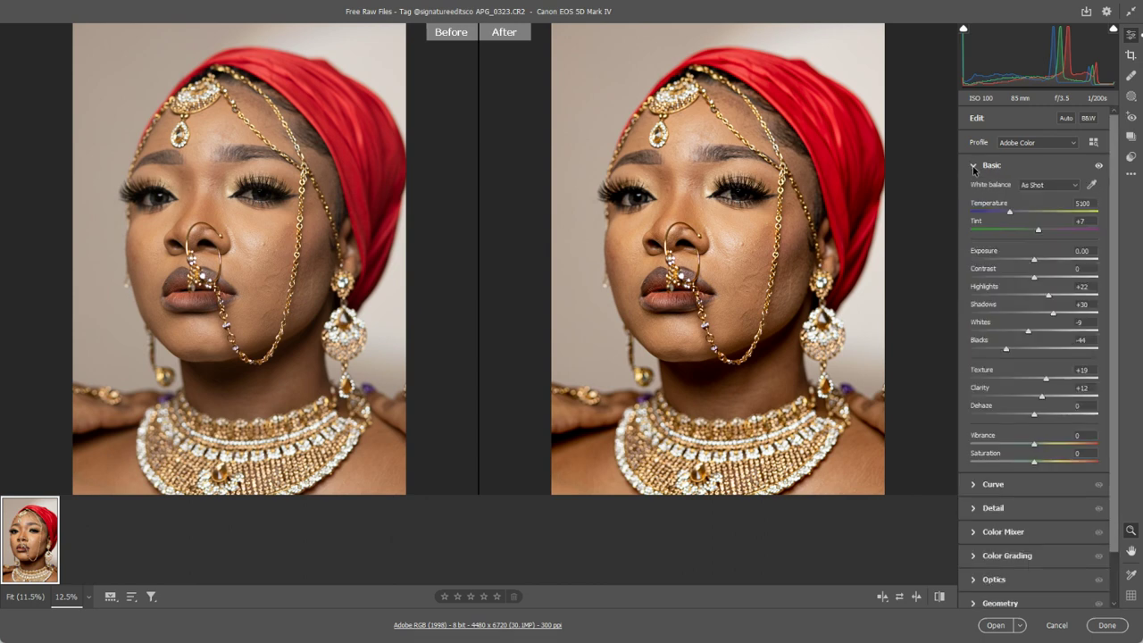
click(975, 166)
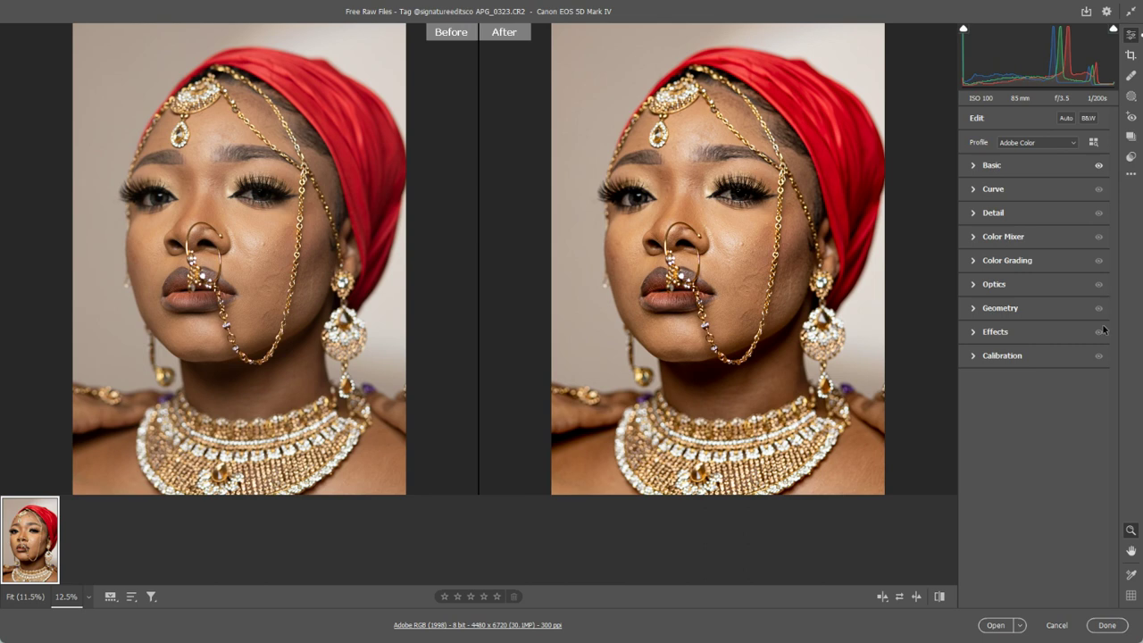
Toggle the Basic adjustments' visibility repeatedly to compare before/after, ending with them enabled.
click(1098, 168)
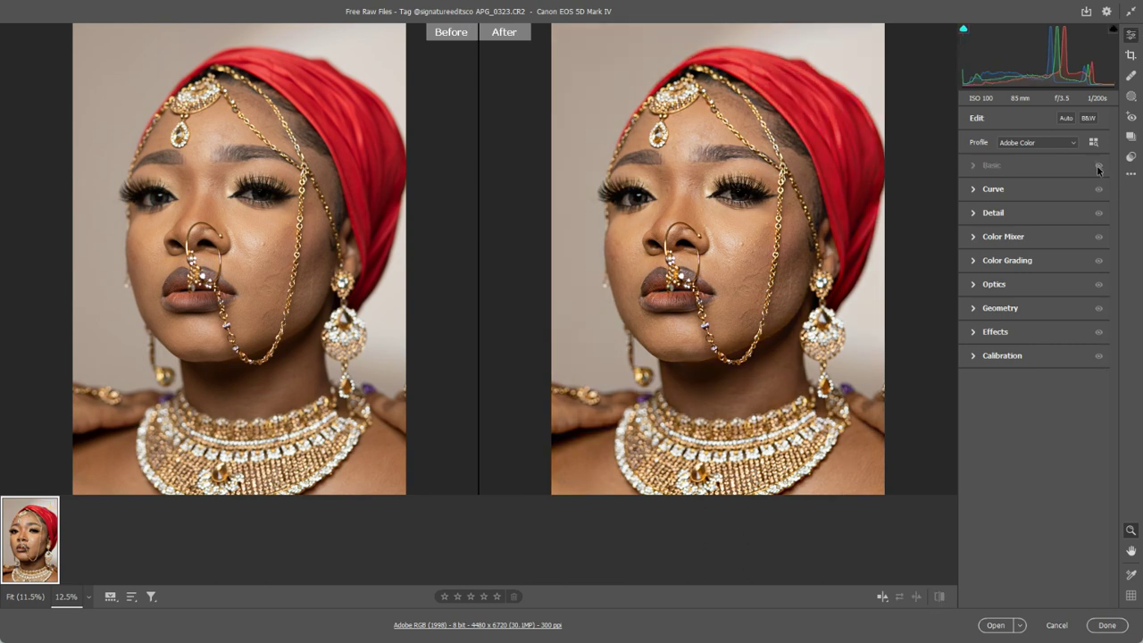
click(1099, 168)
click(1099, 168)
click(1098, 168)
click(1099, 167)
click(1099, 168)
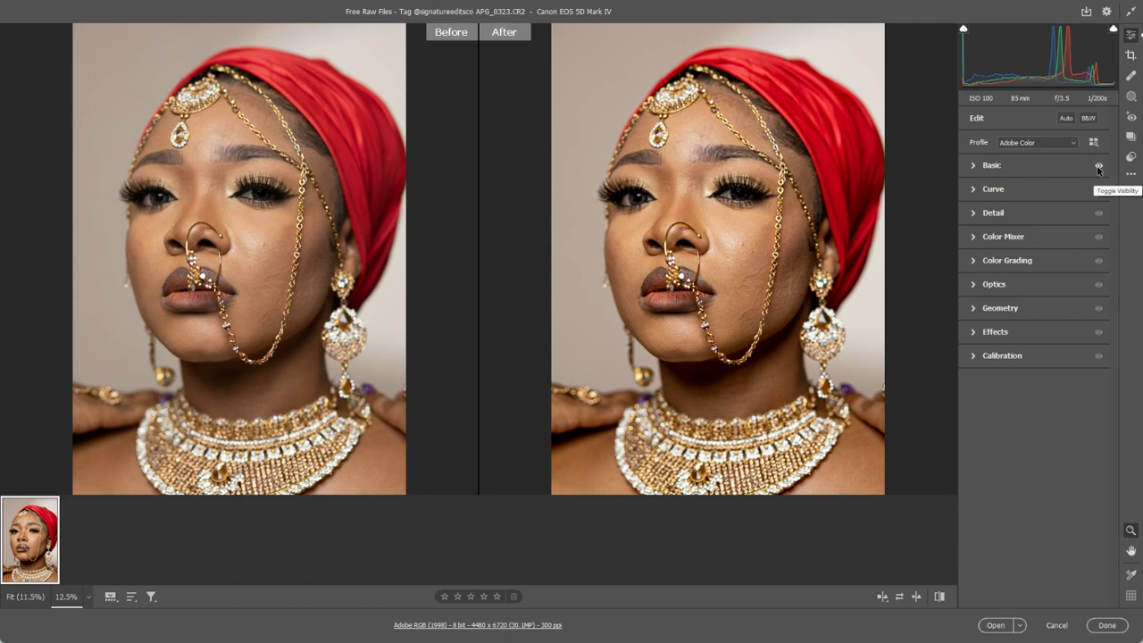
click(1098, 168)
click(1099, 167)
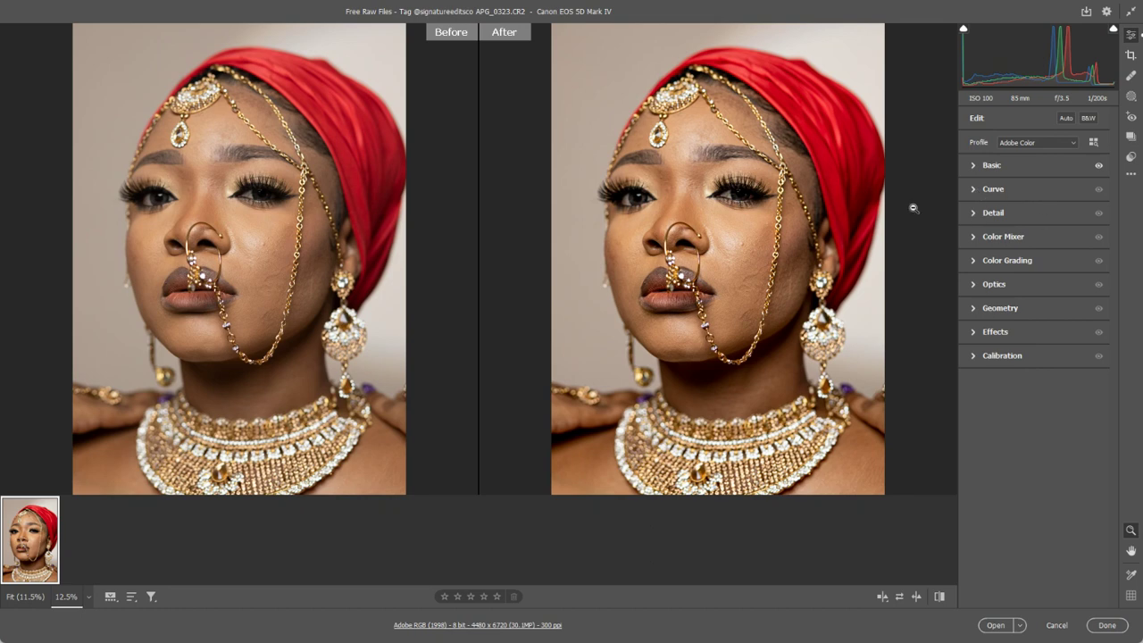
Expand Color Mixer, browse its Hue, Saturation and Luminance tabs, and settle on Saturation.
click(975, 245)
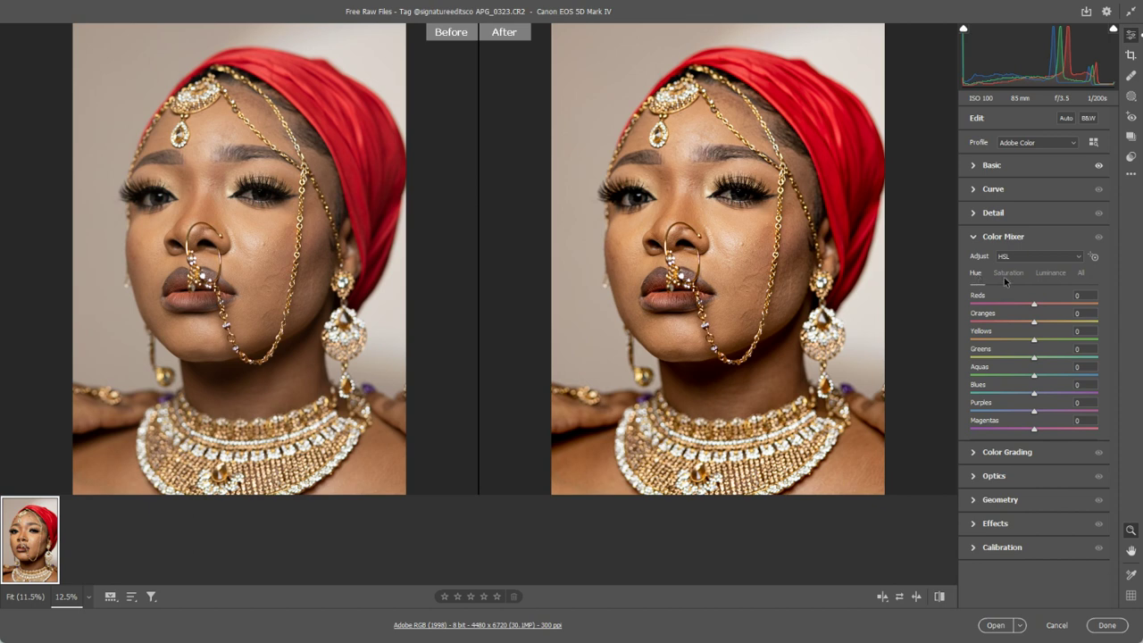
click(1007, 273)
click(1048, 275)
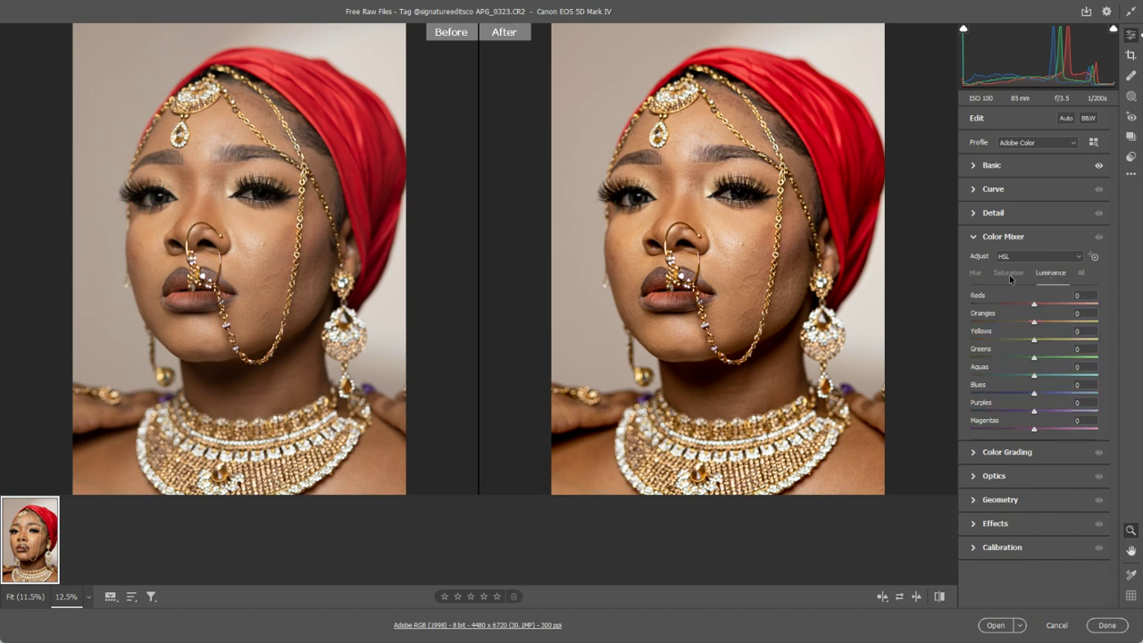
click(1009, 274)
click(976, 273)
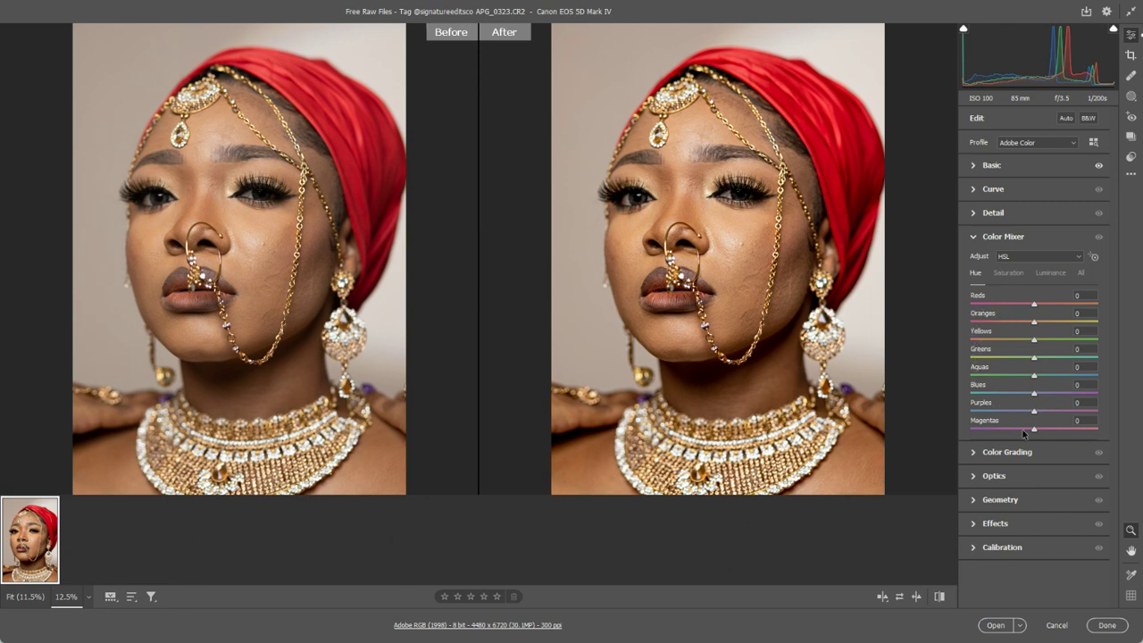
click(1010, 280)
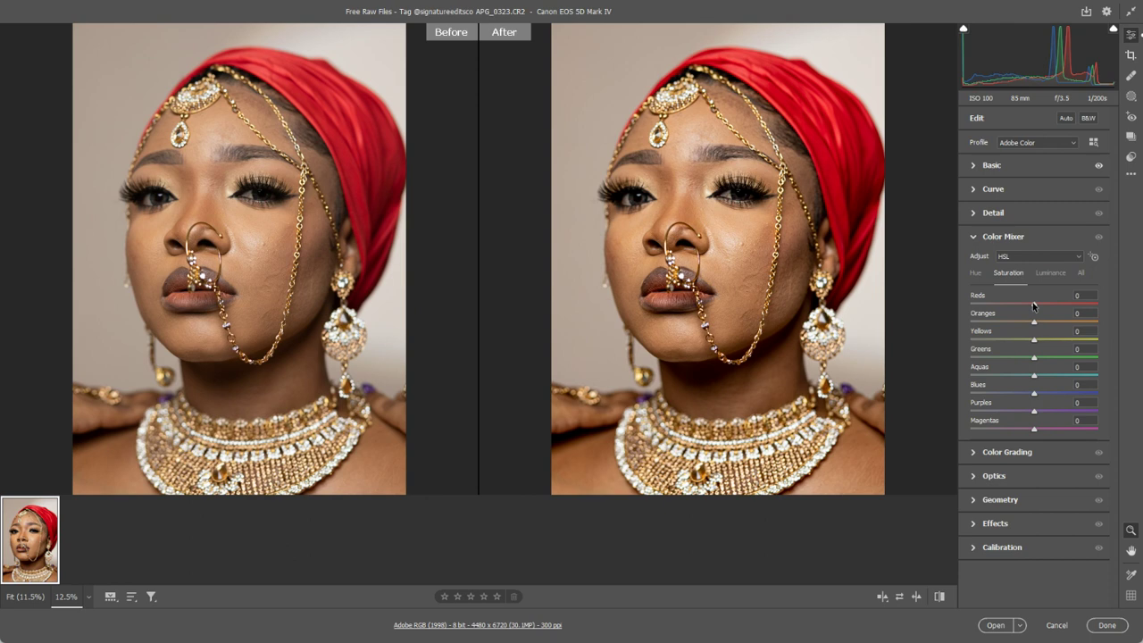
Preview the Reds saturation at -100, then raise it to +36.
drag(1033, 306, 953, 308)
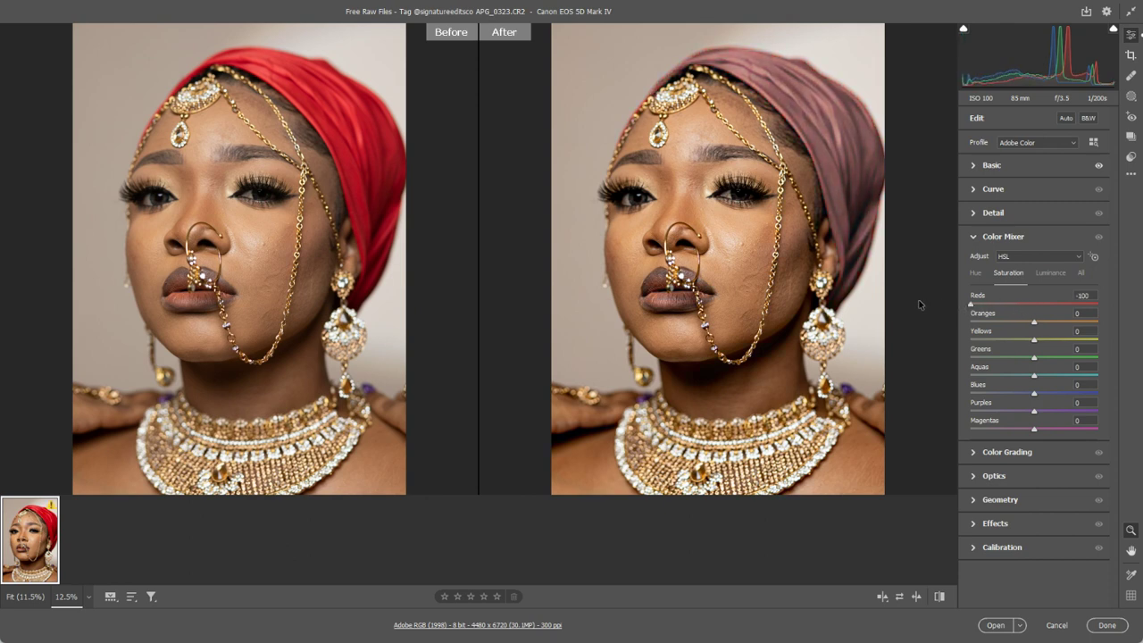
drag(952, 308, 1056, 300)
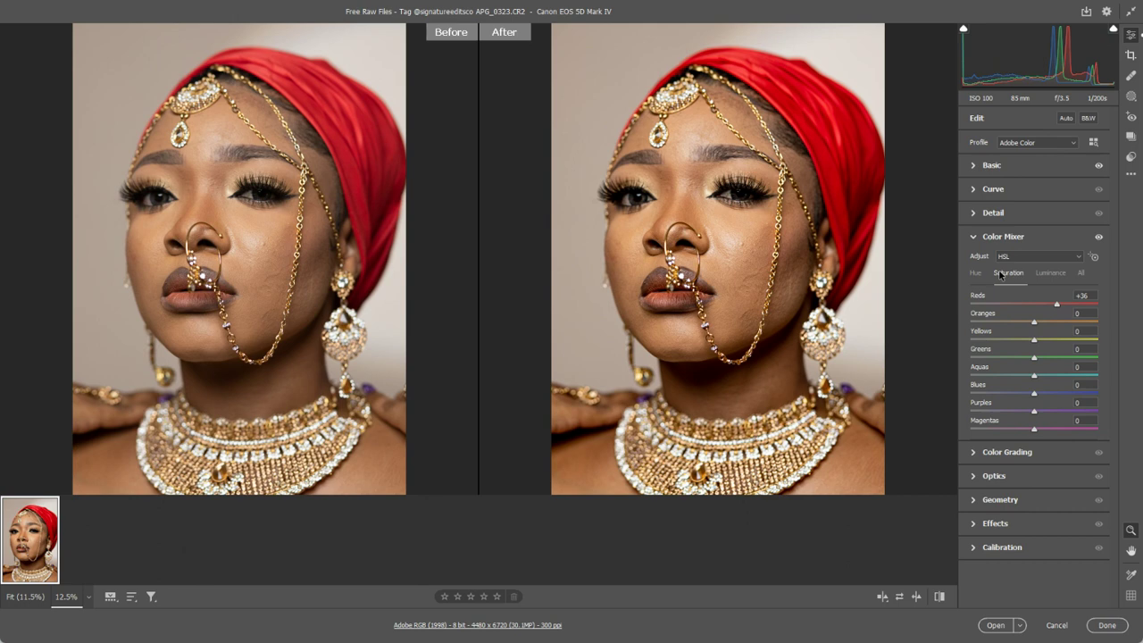
Try darkening the Reds on the Luminance tab and shifting the Reds hue on the Hue tab.
click(1041, 276)
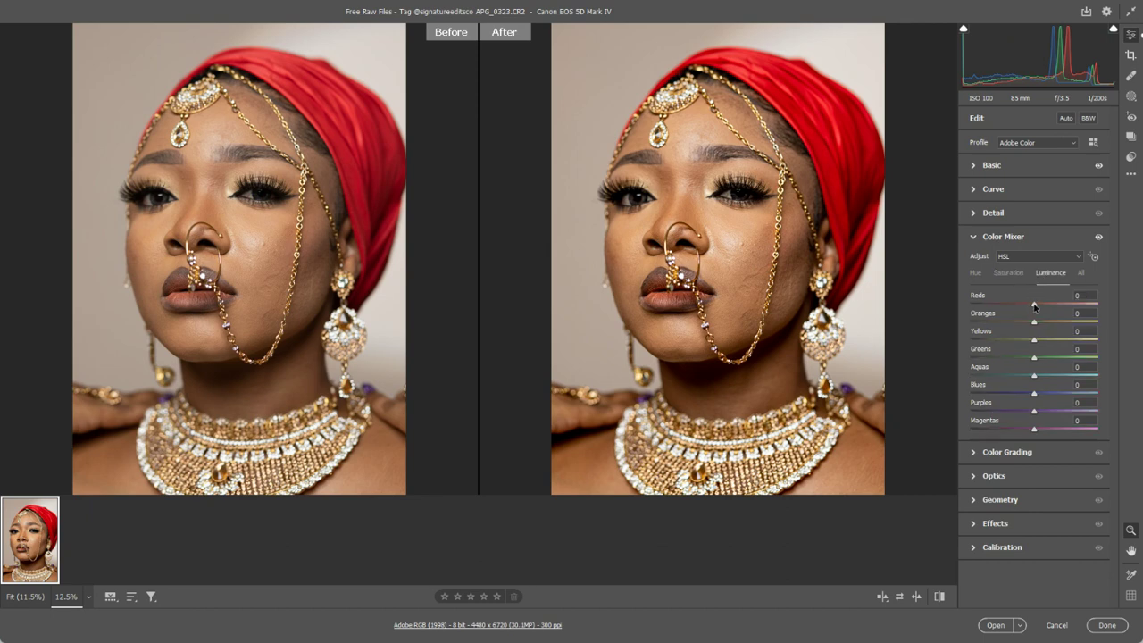
mouse_move(1035, 306)
mouse_down()
mouse_move(998, 303)
mouse_move(1113, 308)
mouse_move(1006, 303)
mouse_move(1034, 305)
mouse_up()
click(975, 275)
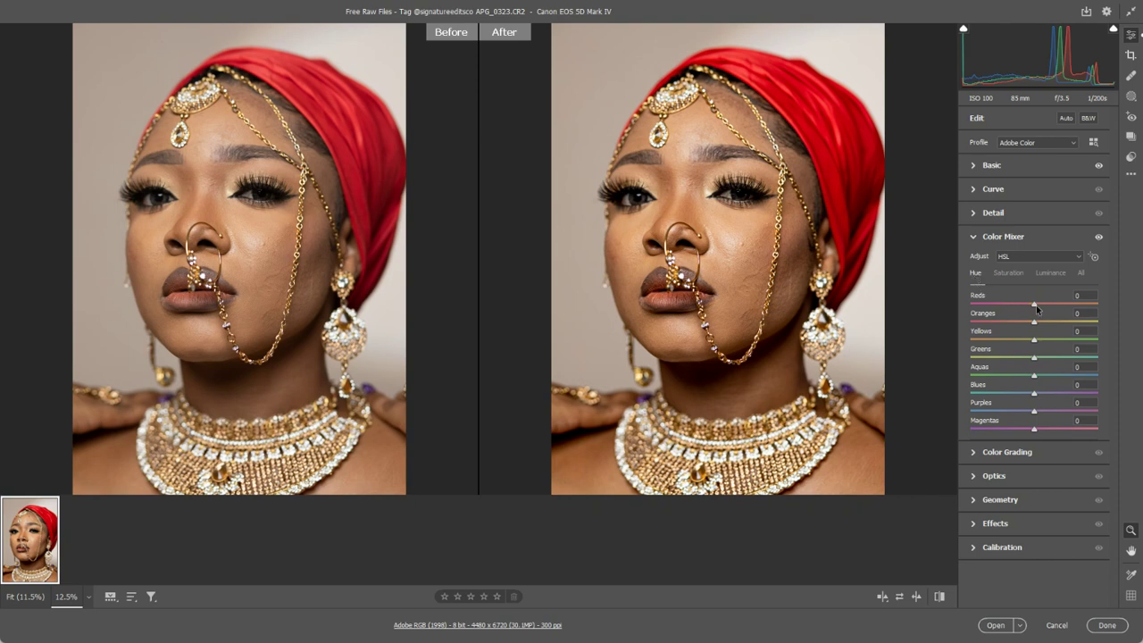
mouse_move(1036, 305)
mouse_down()
mouse_move(954, 308)
mouse_move(1124, 307)
mouse_move(1035, 303)
mouse_up()
Nudge the Reds hue and luminance slightly, then return to Saturation with Reds at +28.
click(1035, 313)
mouse_move(1034, 306)
mouse_down()
mouse_move(1049, 305)
mouse_move(1026, 305)
mouse_up()
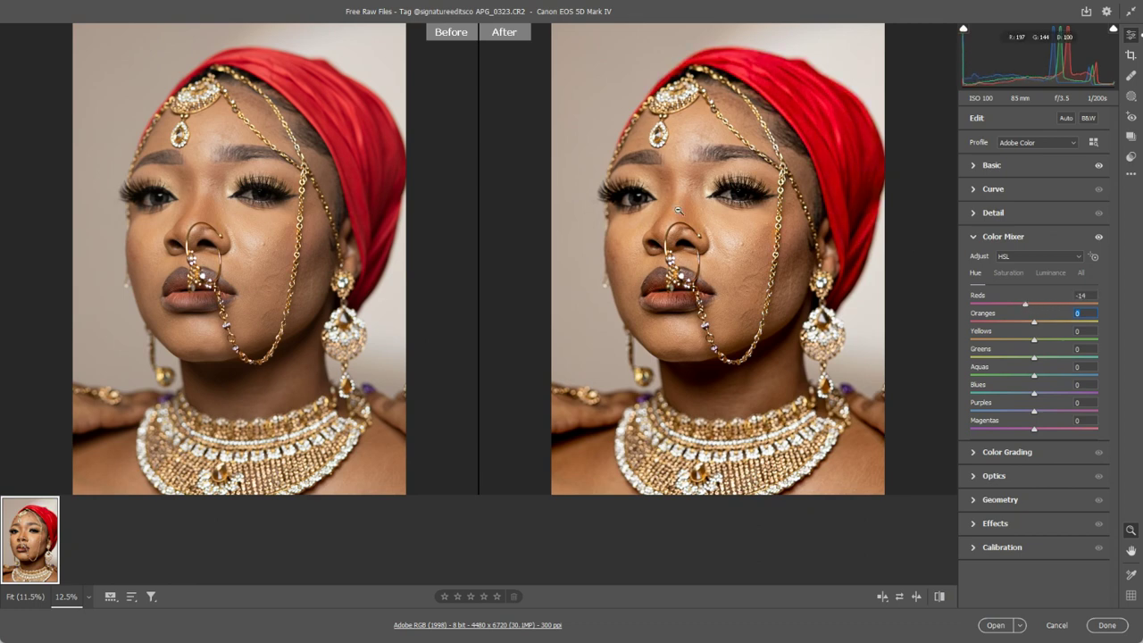
click(1049, 272)
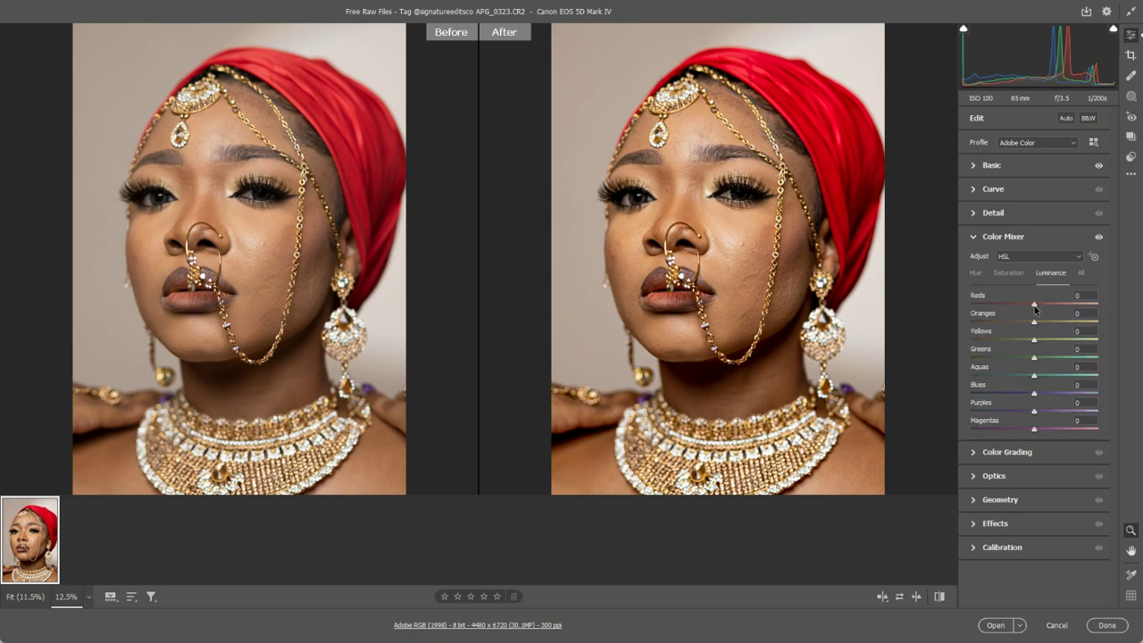
mouse_move(1034, 305)
mouse_down()
mouse_move(1046, 305)
mouse_move(1024, 306)
mouse_move(1061, 304)
mouse_move(1052, 300)
mouse_up()
click(1014, 272)
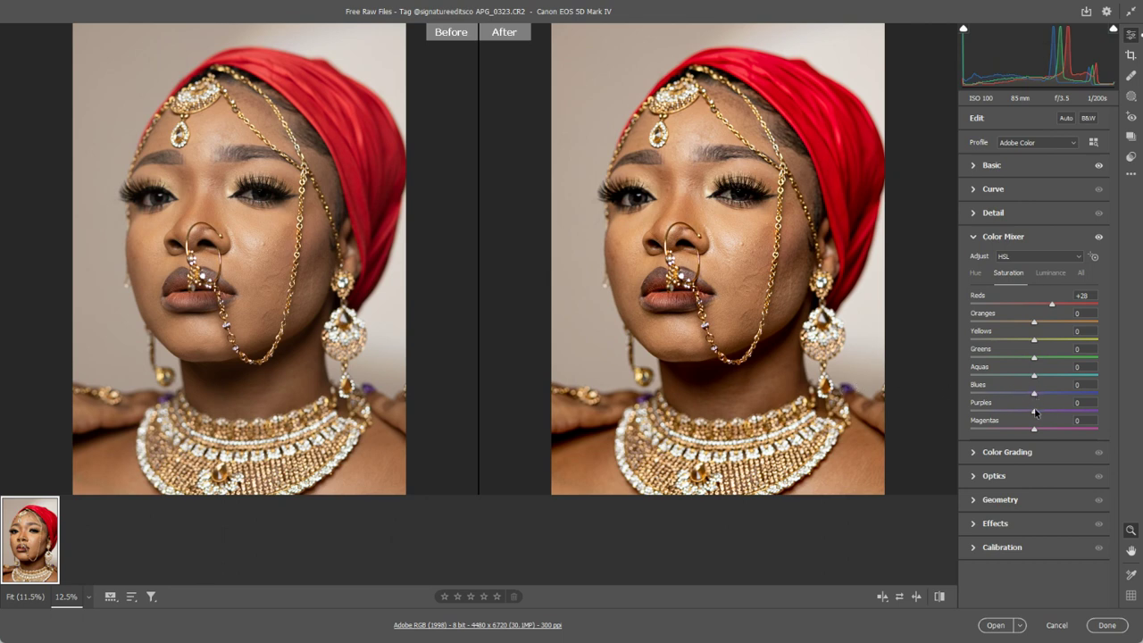
Raise Purples saturation to +46, and test Oranges at -100 before resetting them to 0.
drag(1035, 412, 1062, 410)
drag(1034, 322, 929, 324)
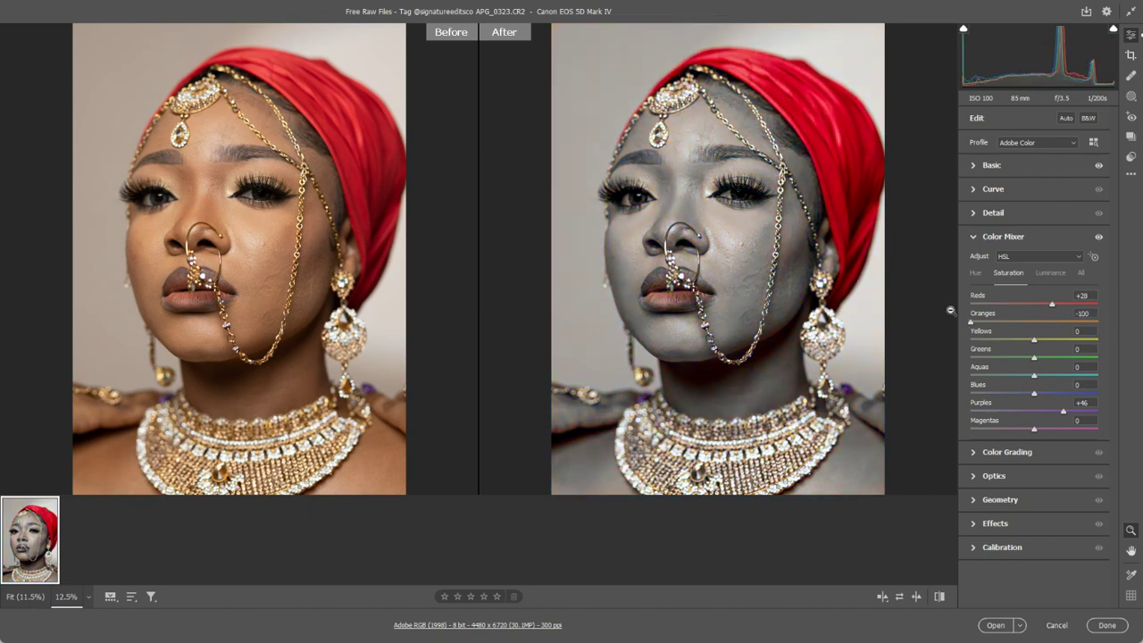
double_click(971, 324)
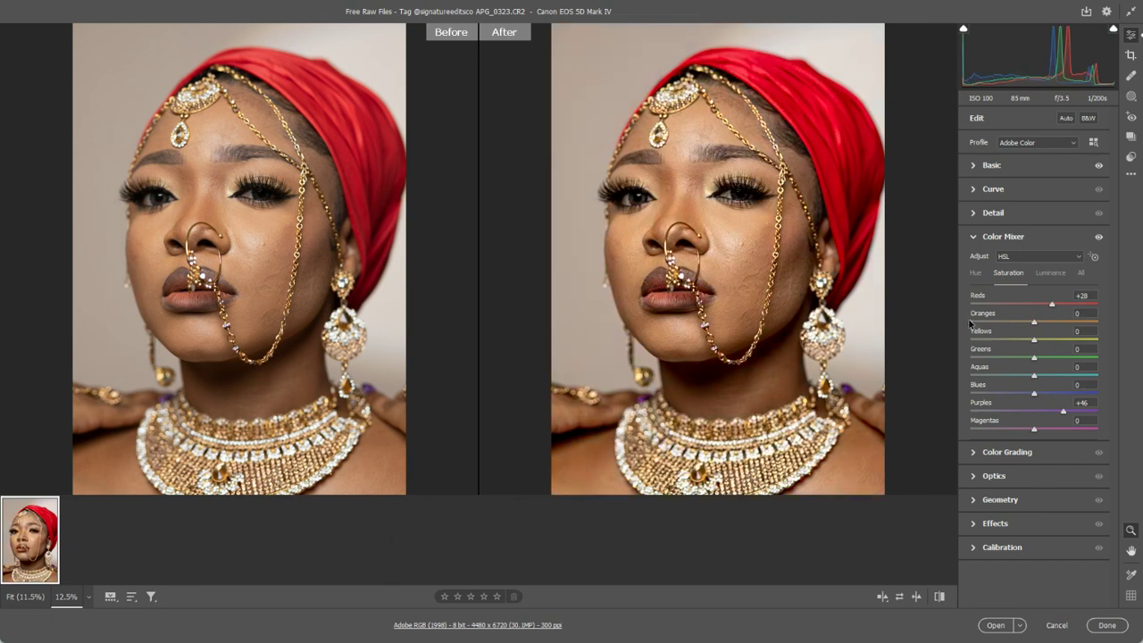